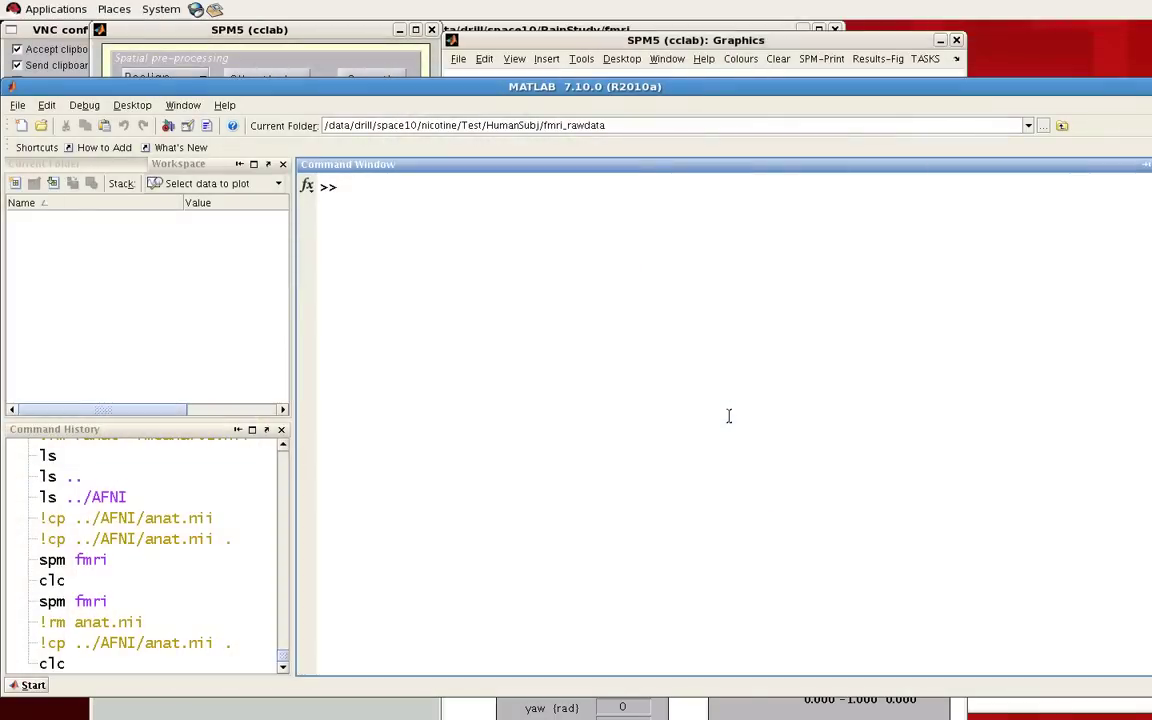
# Open anat.nii,1 in SPM5's Display to show its coronal, sagittal and axial slices
pyautogui.click(327, 36)
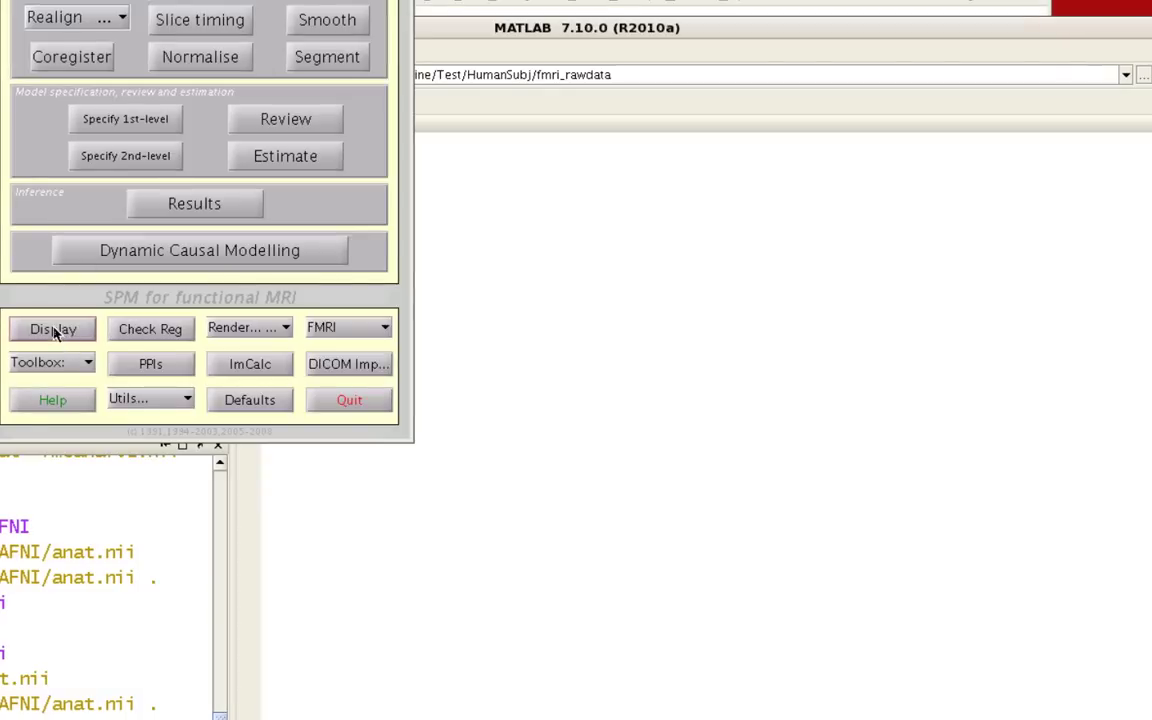
pyautogui.click(53, 330)
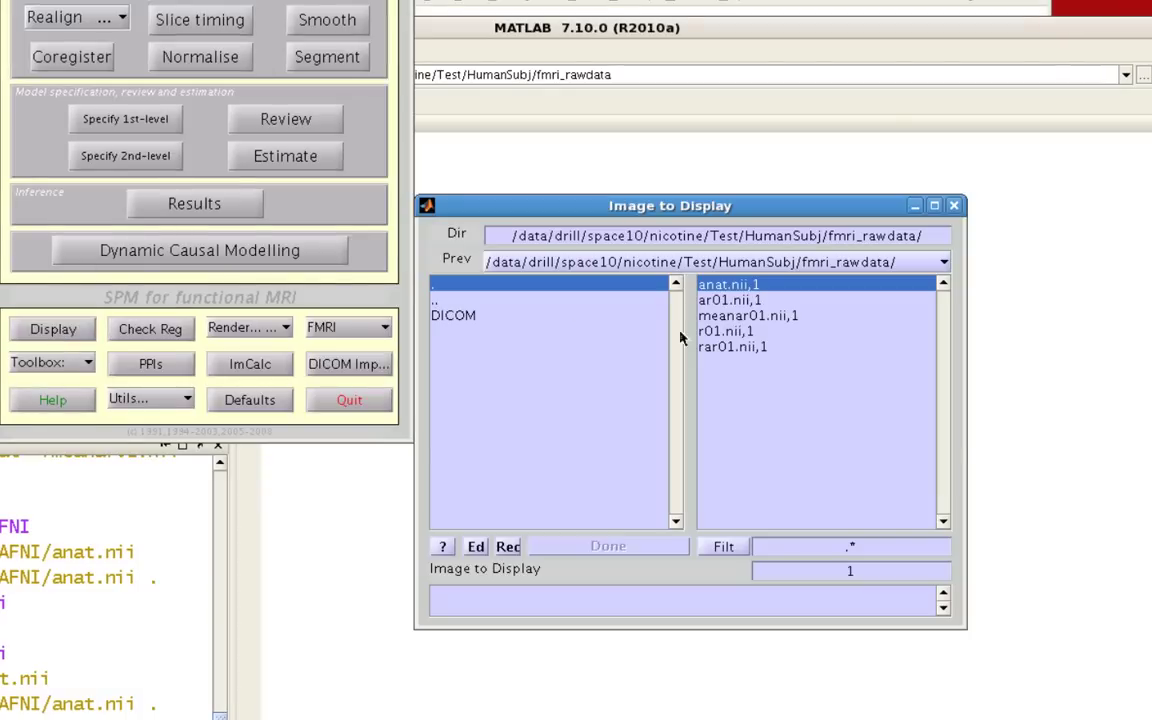
pyautogui.click(740, 289)
pyautogui.click(622, 547)
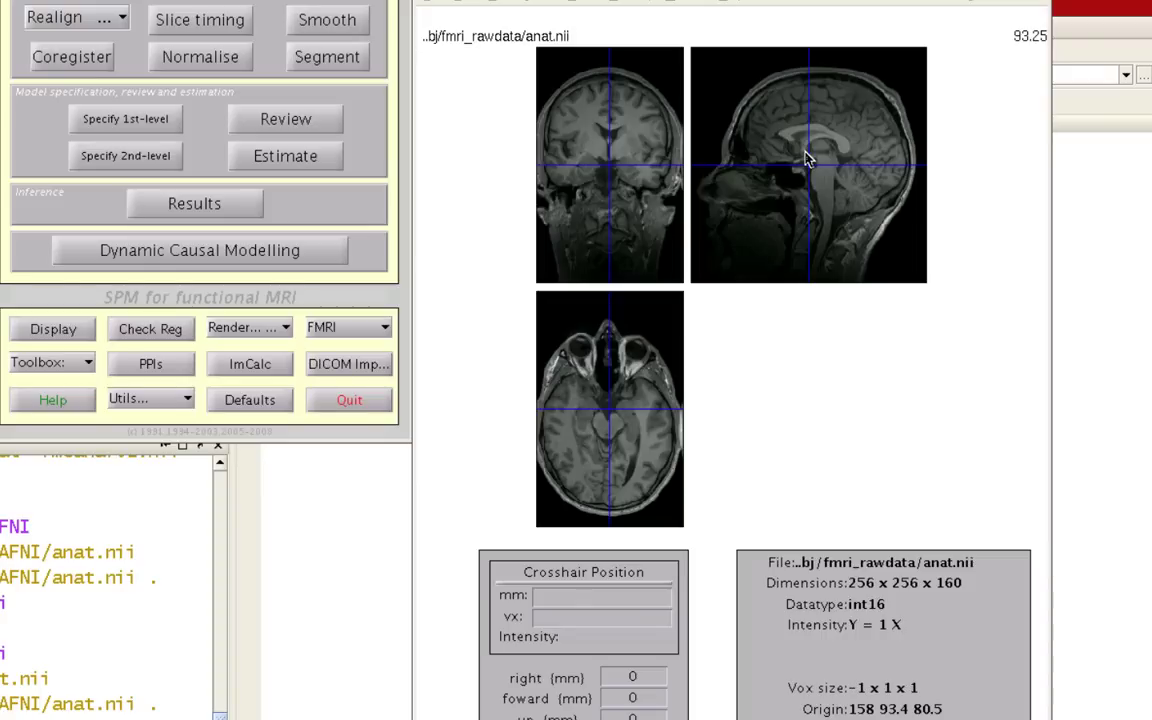
# Place the crosshair on the midline anterior commissure, at -1.1 34.7 -19.8 mm, using the sagittal, coronal and axial slices
pyautogui.click(805, 155)
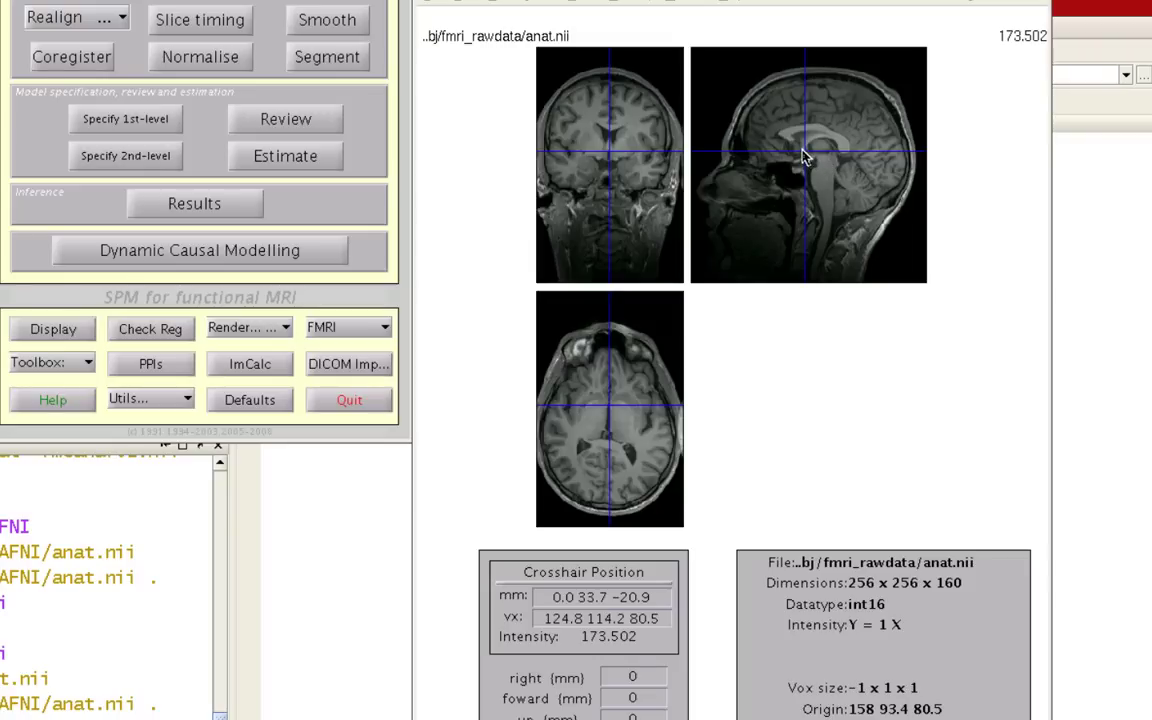
pyautogui.click(802, 150)
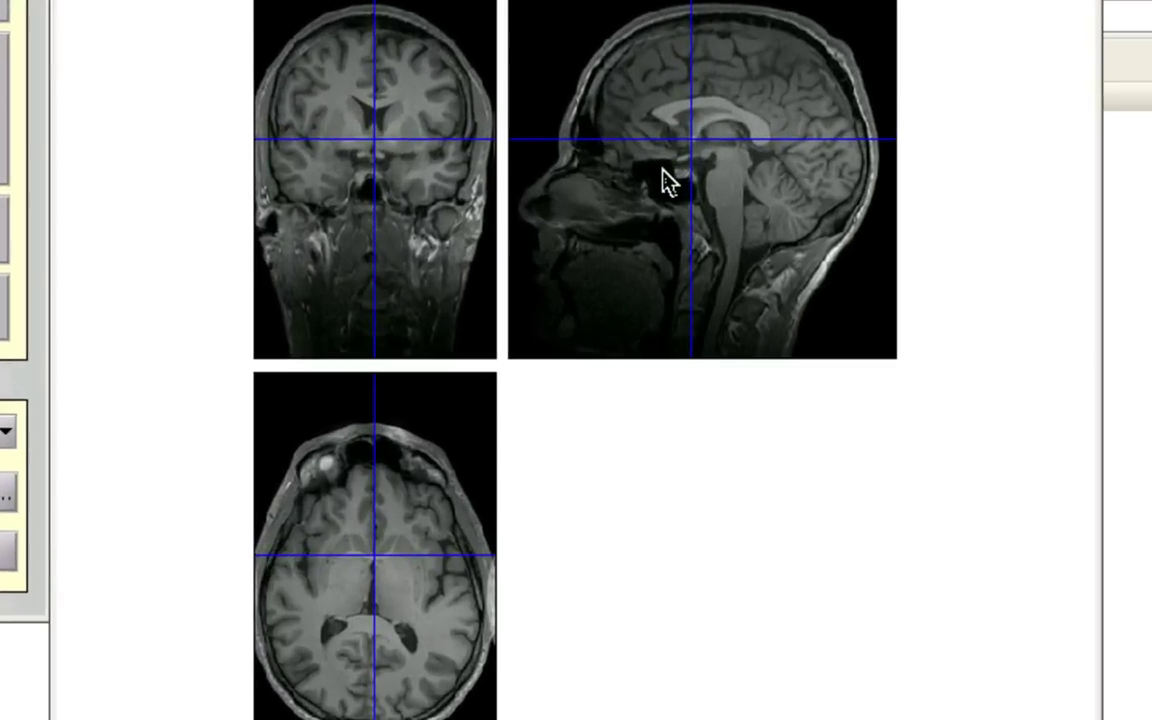
pyautogui.click(673, 171)
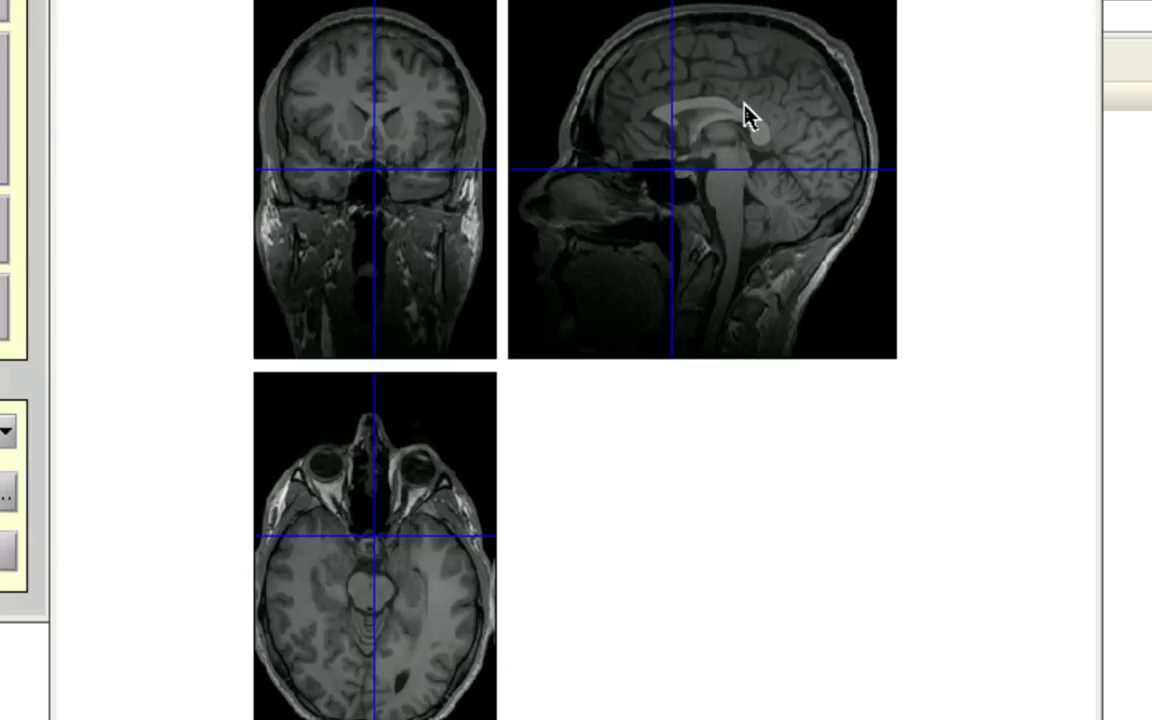
pyautogui.click(694, 141)
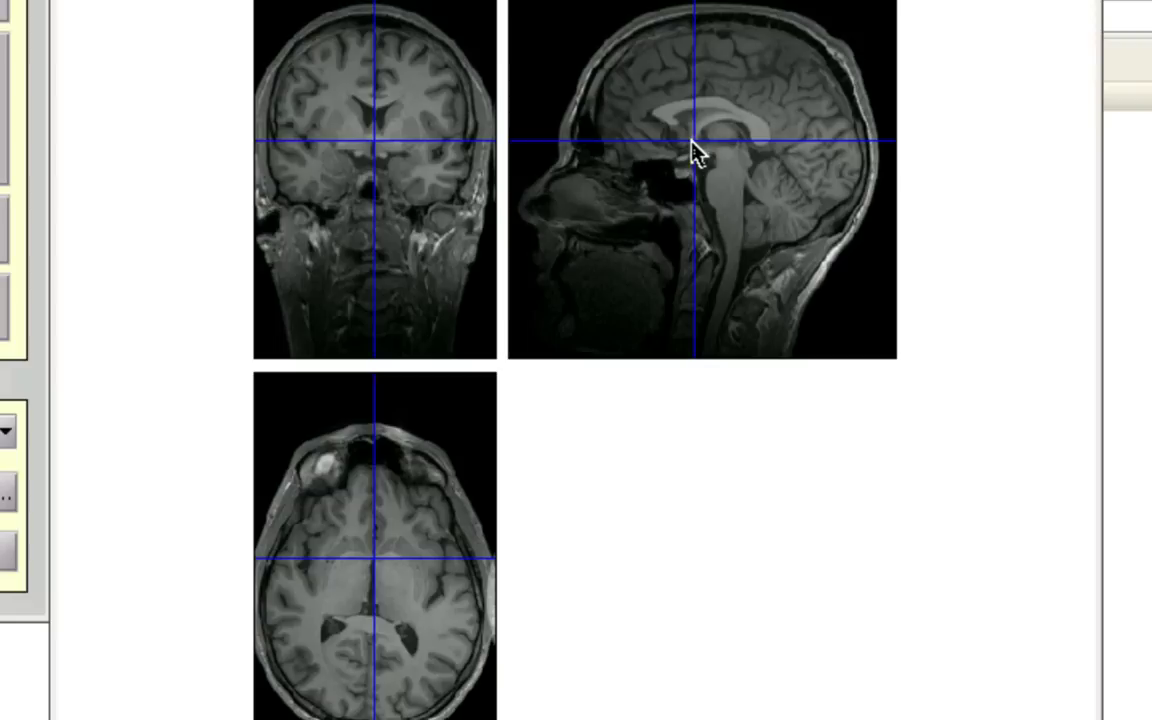
pyautogui.click(337, 172)
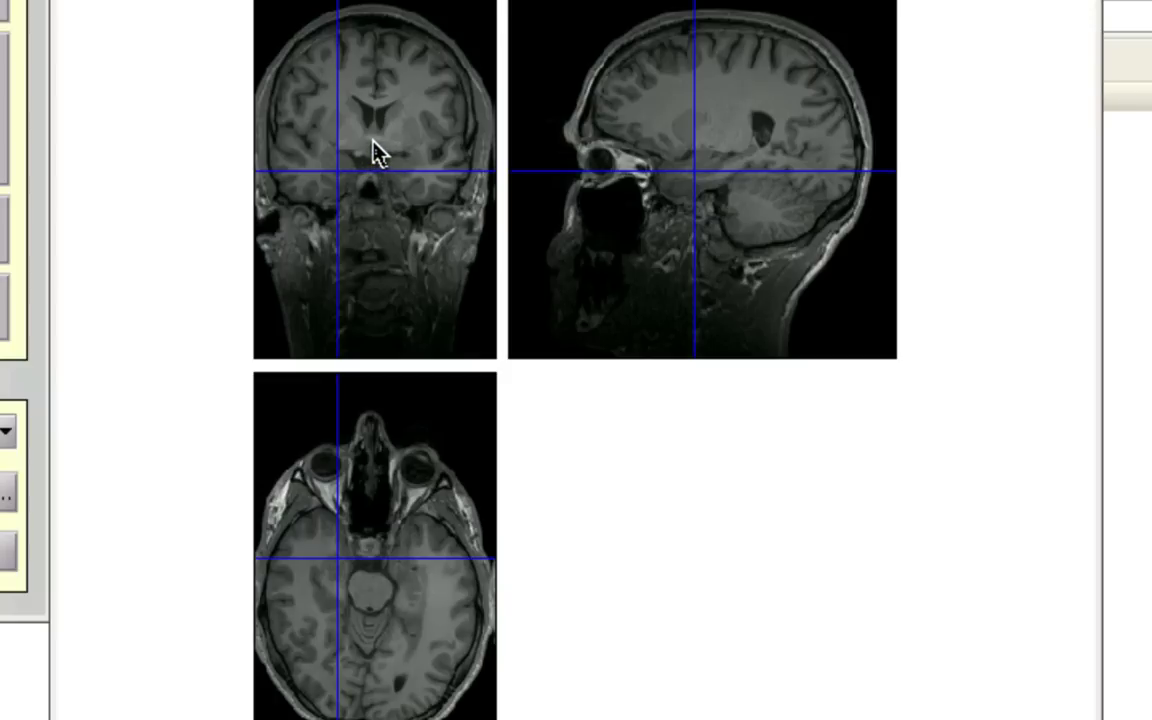
pyautogui.click(373, 141)
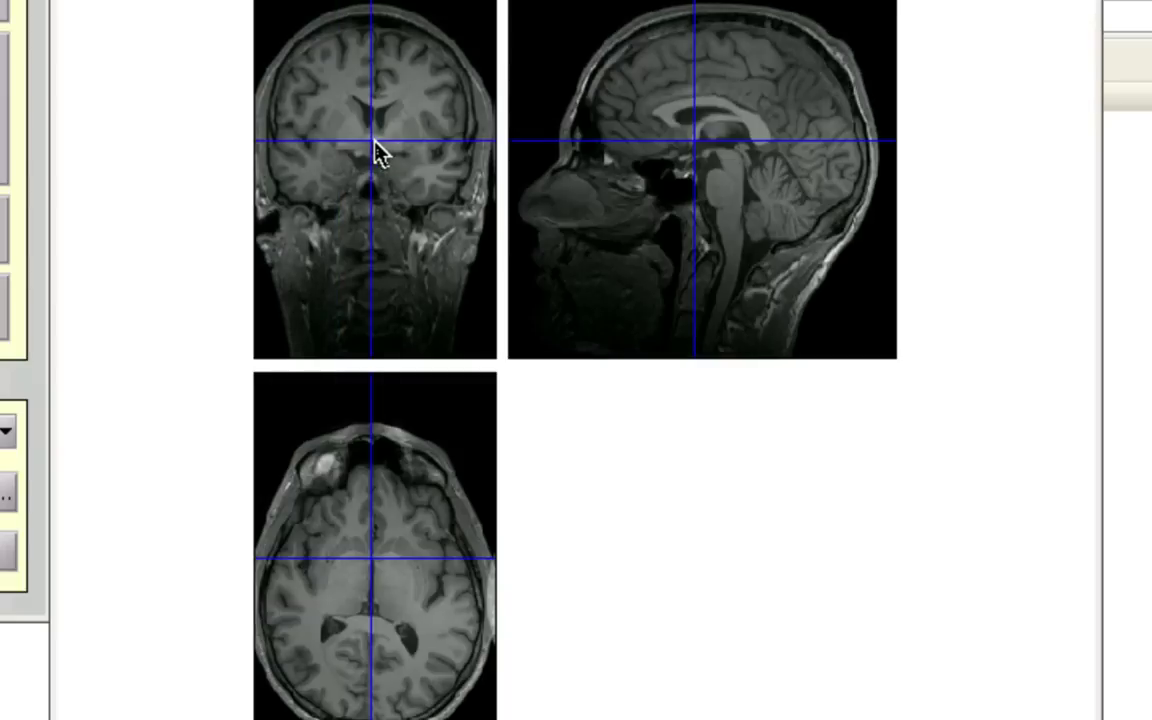
pyautogui.click(377, 141)
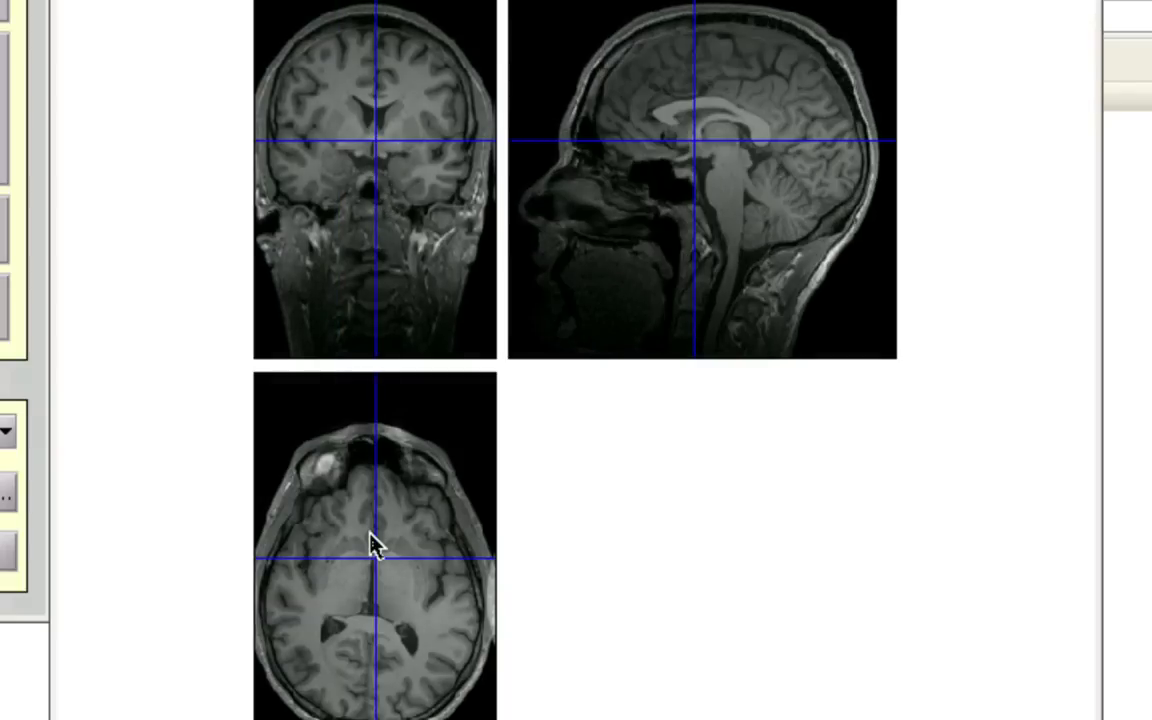
pyautogui.click(340, 596)
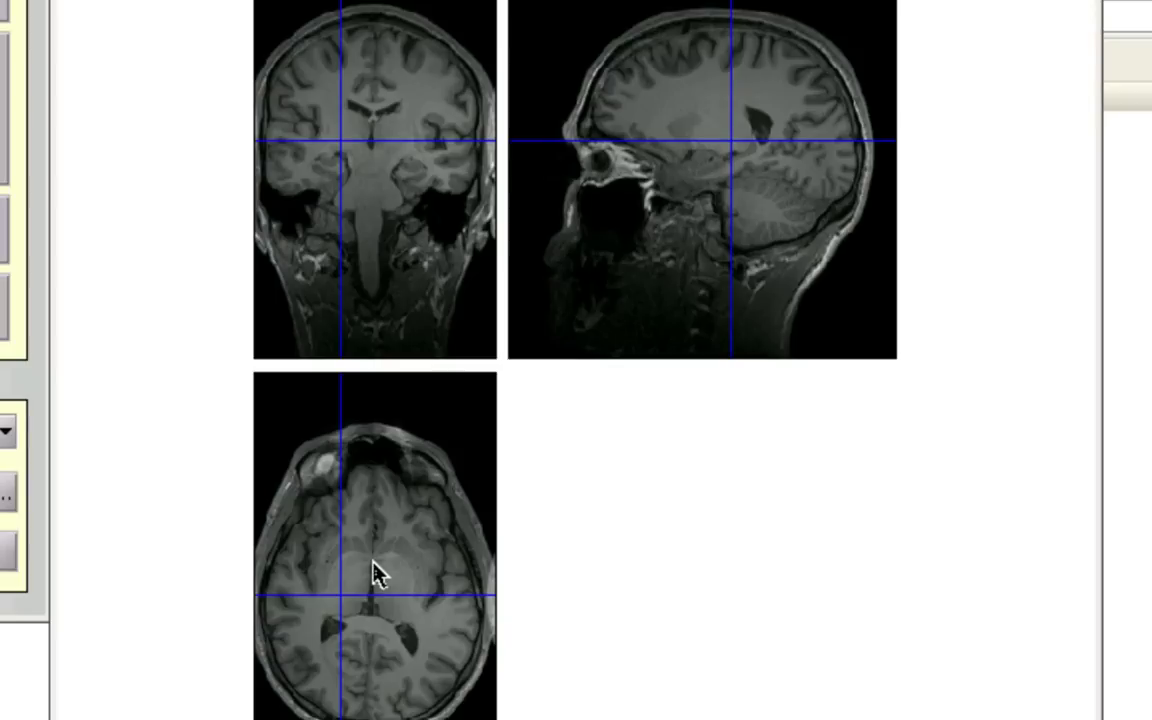
pyautogui.click(373, 563)
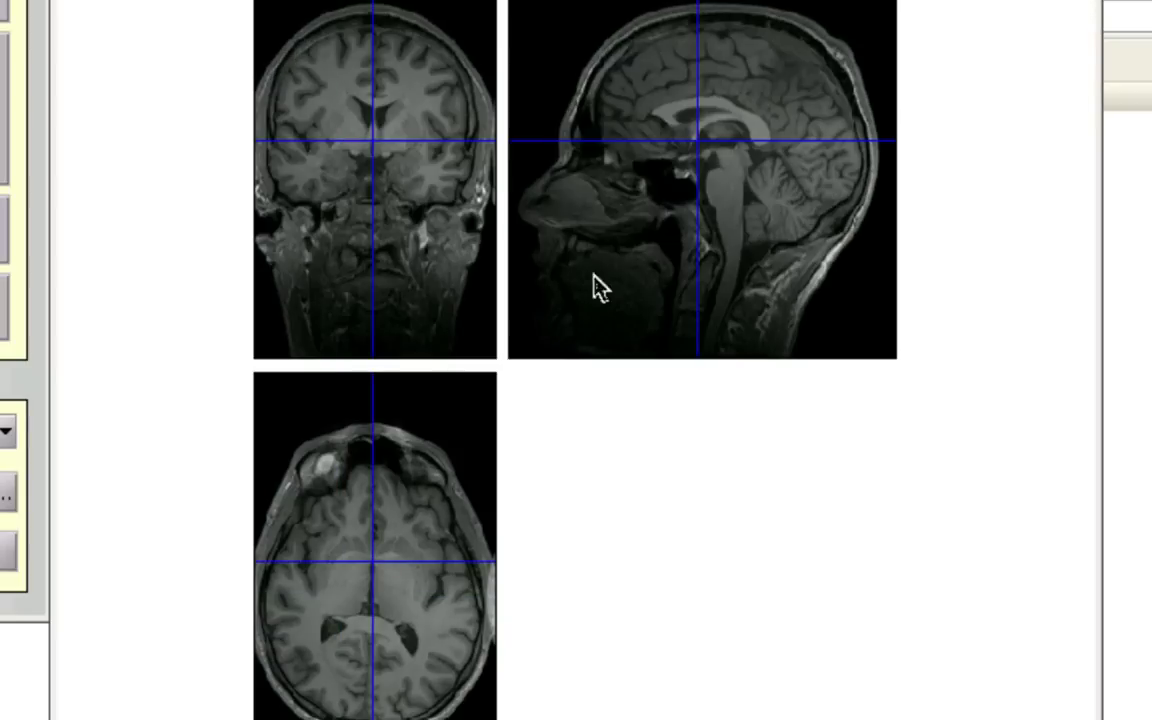
pyautogui.click(695, 142)
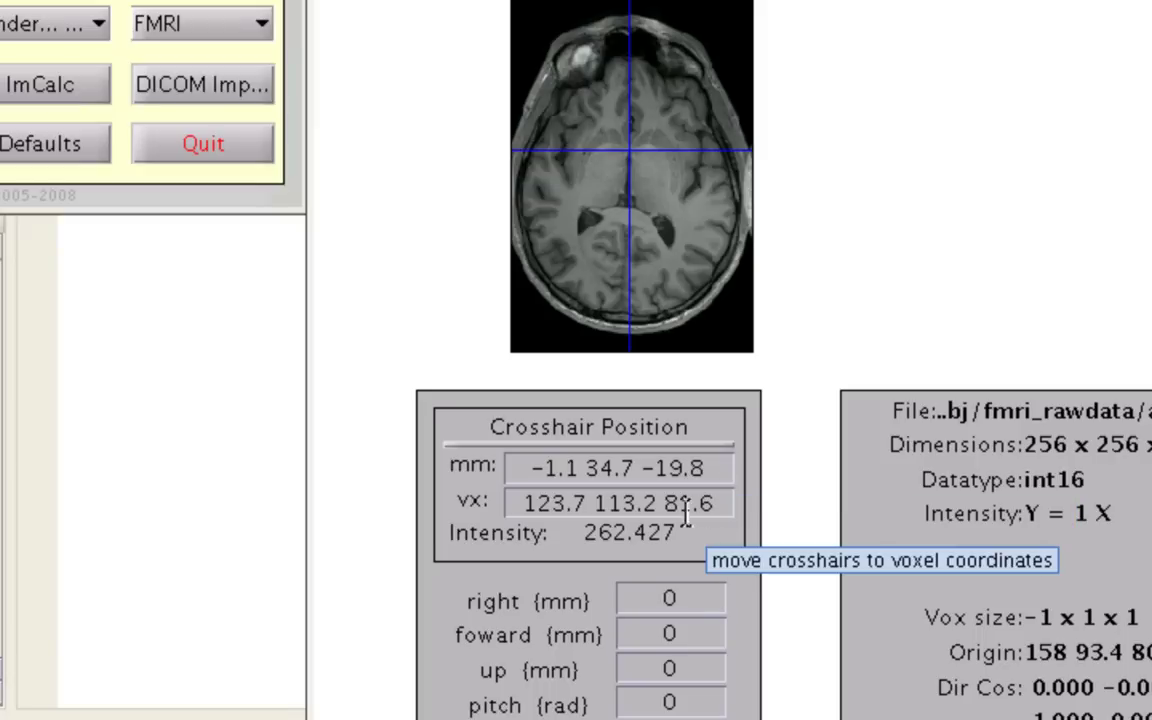
# Set the shift to right 1.1, forward -34.7 and up 19.8 mm
pyautogui.click(702, 598)
pyautogui.press('BackSpace')
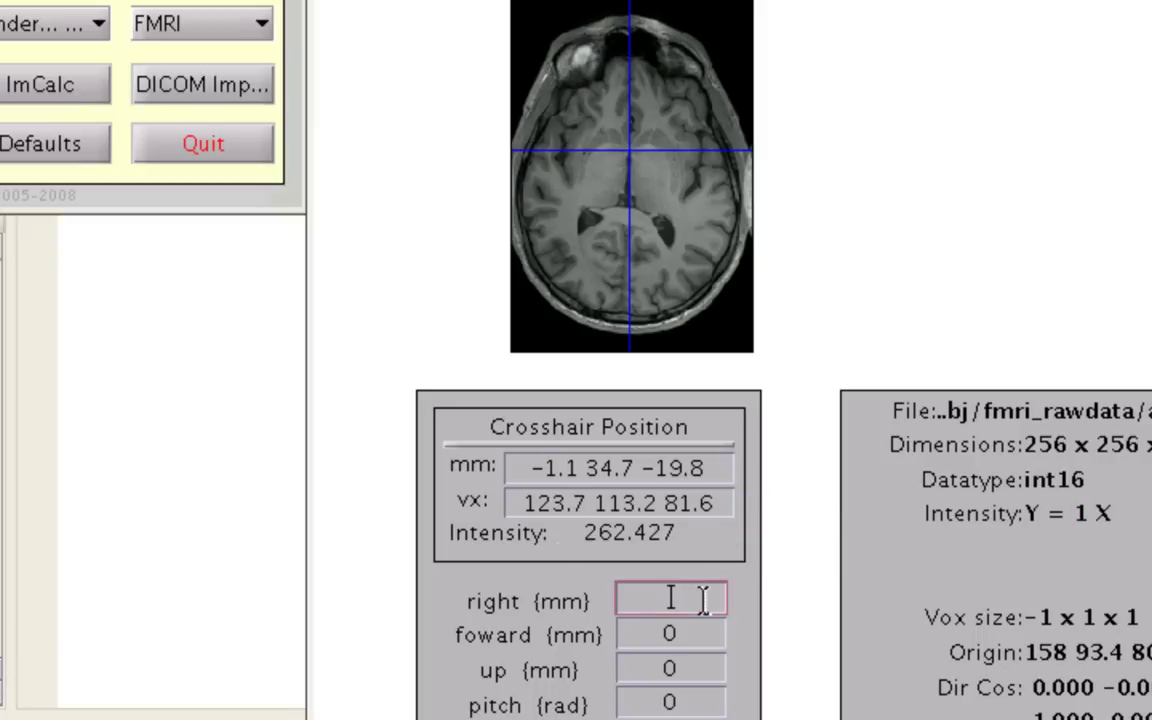
pyautogui.write('1.1')
pyautogui.click(711, 632)
pyautogui.press('BackSpace')
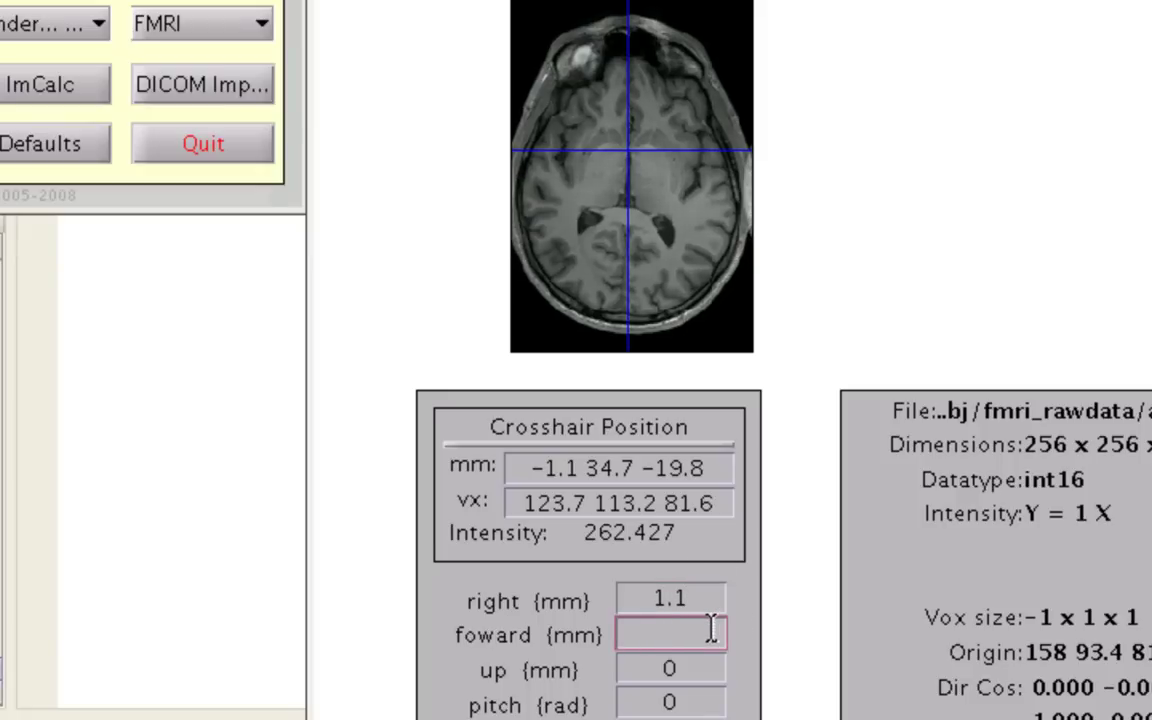
pyautogui.write('-34.7')
pyautogui.click(703, 668)
pyautogui.press('BackSpace')
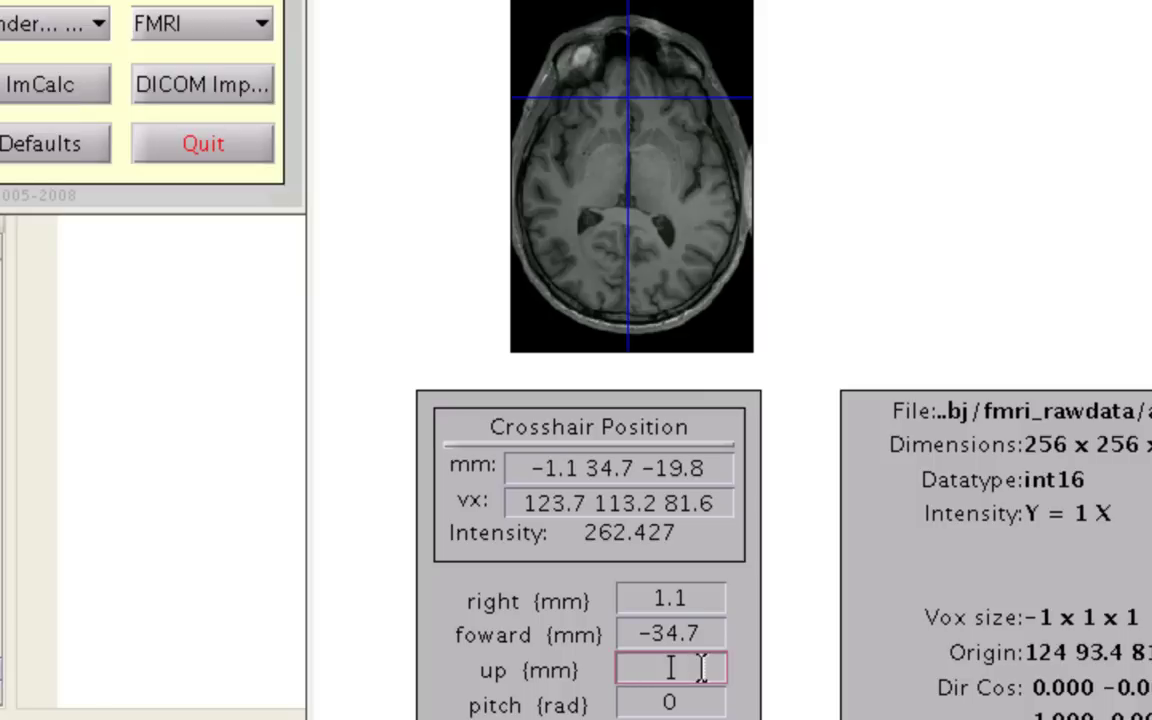
pyautogui.write('19.8')
pyautogui.press('Return')
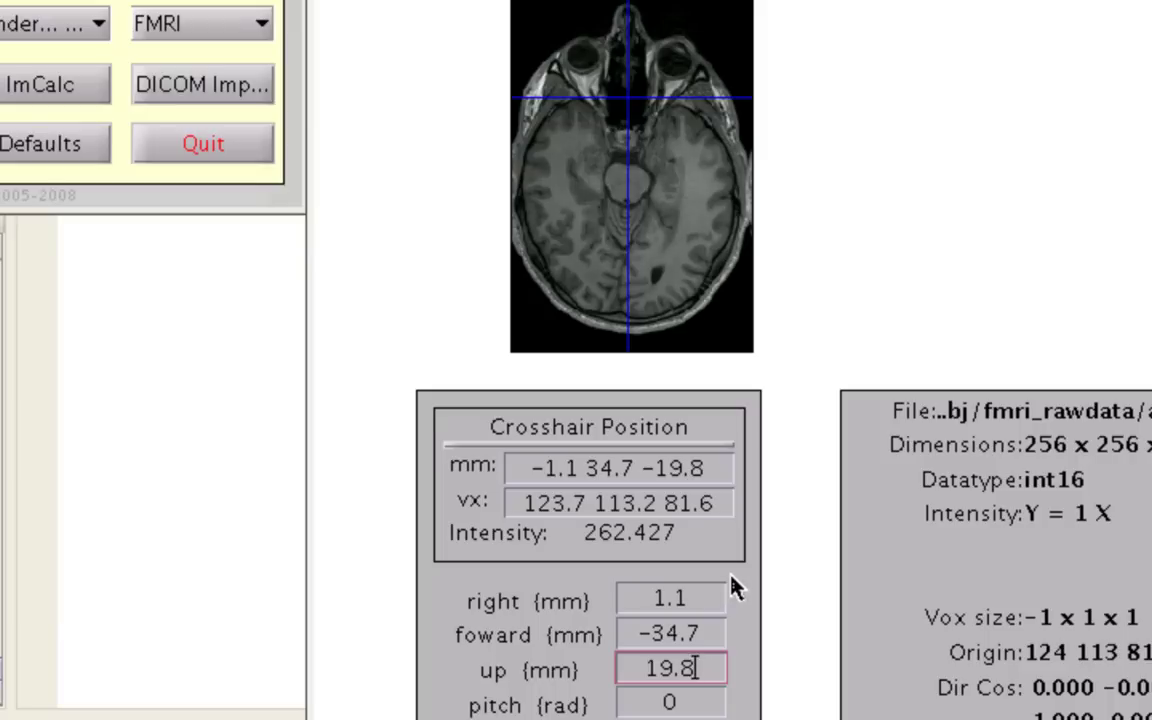
# Move the crosshair to 0 0 0 mm to check it sits on the anterior commissure
pyautogui.moveTo(719, 466); pyautogui.dragTo(411, 478)
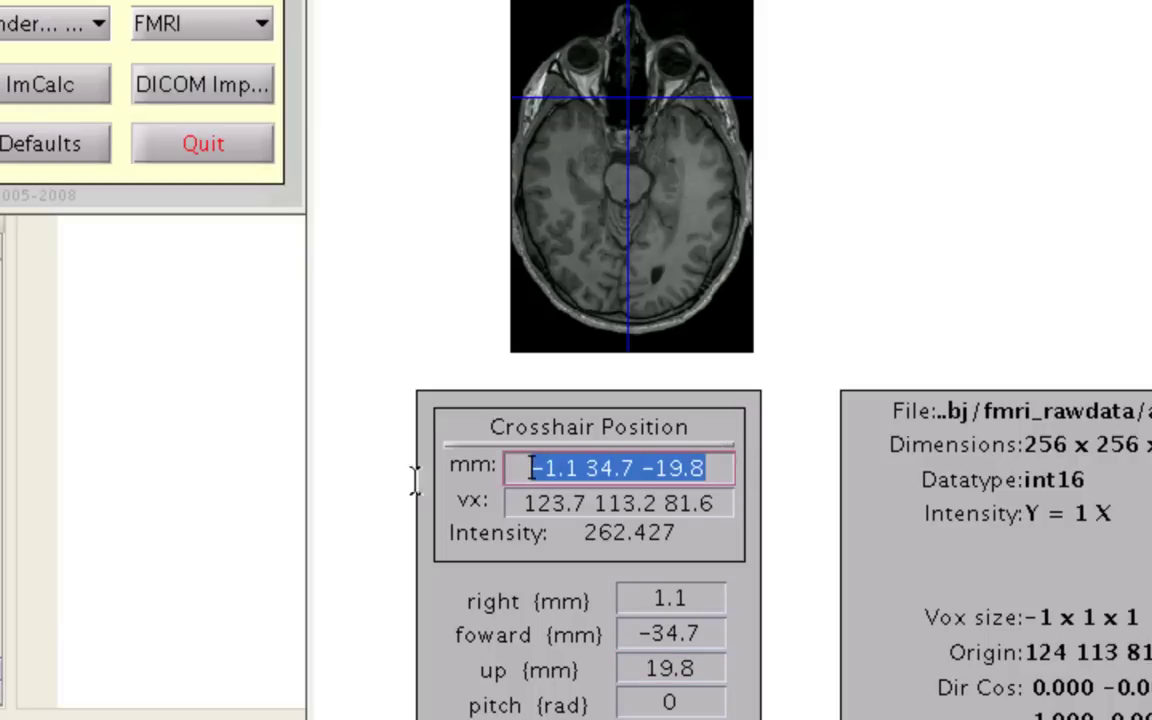
pyautogui.write('0')
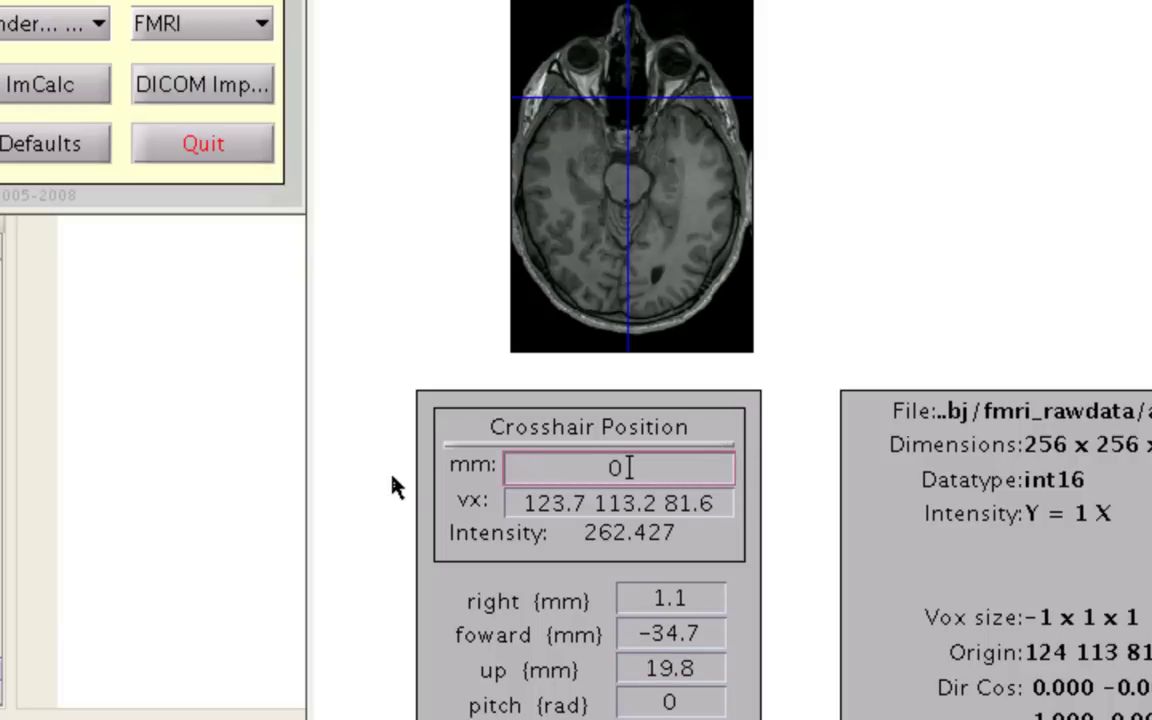
pyautogui.write(' 0 0')
pyautogui.press('Return')
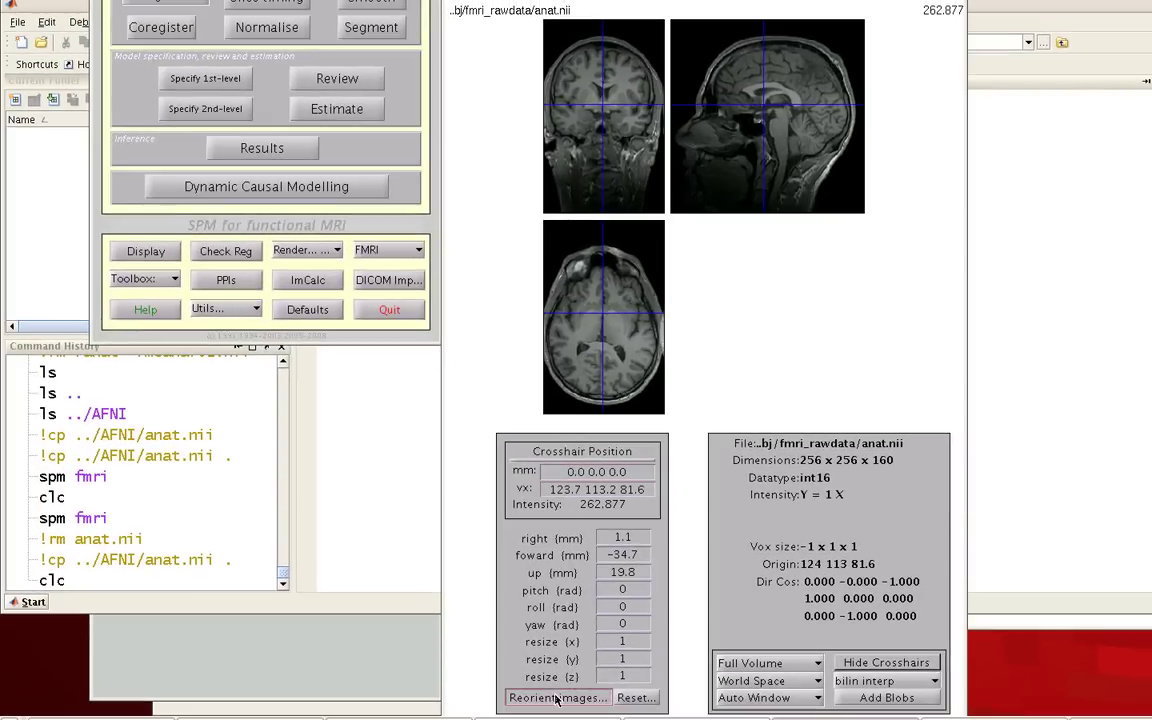
# Write the 1.1, -34.7, 19.8 mm shift into anat.nii,1 with Reorient images
pyautogui.click(556, 698)
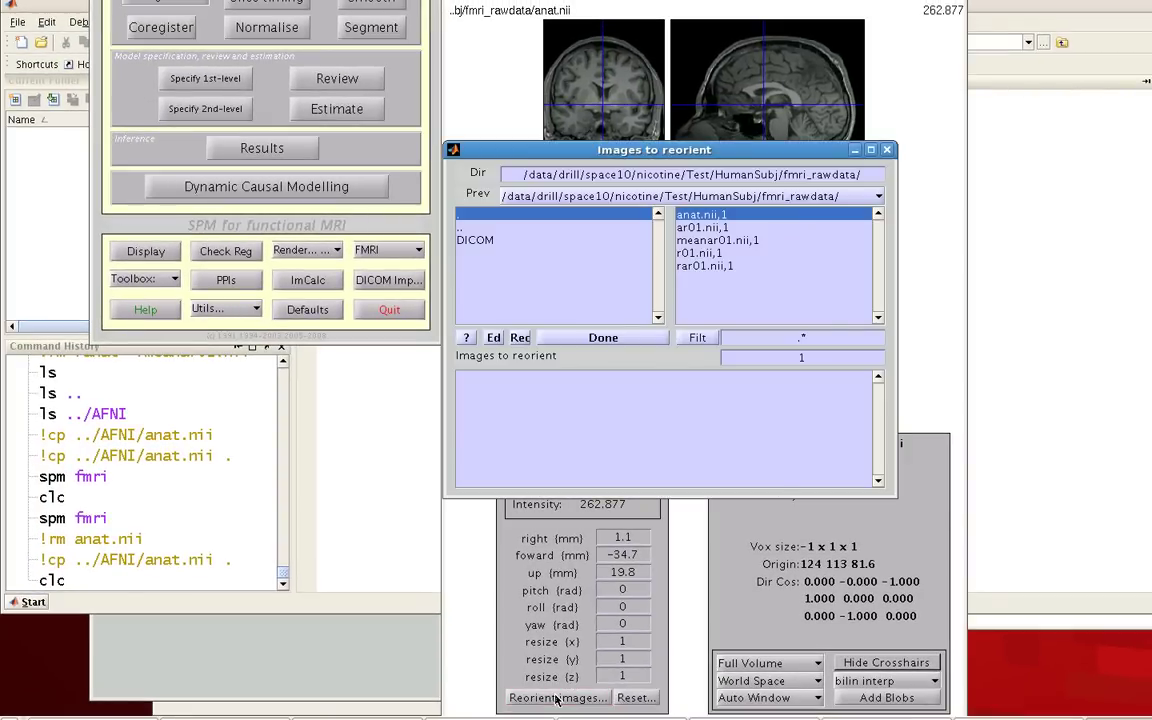
pyautogui.click(718, 216)
pyautogui.click(603, 338)
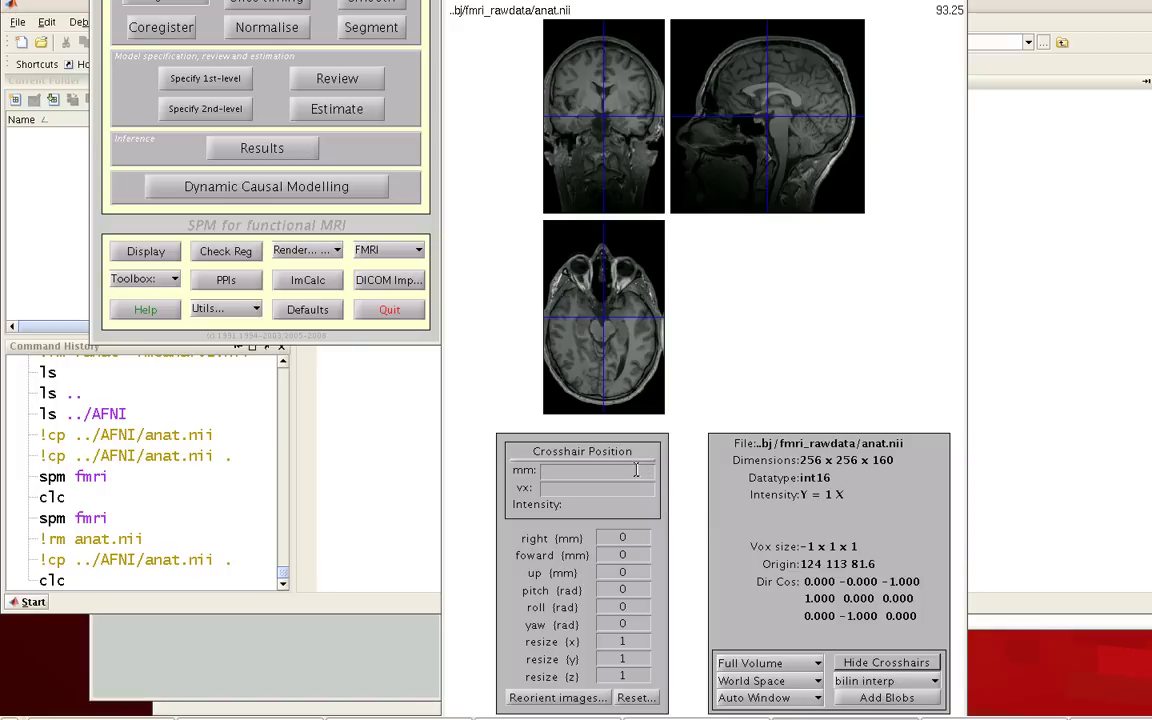
# Enter 0 0 0 as the crosshair mm position in the reoriented anat.nii
pyautogui.click(635, 470)
pyautogui.write('0 0 0')
pyautogui.press('Return')
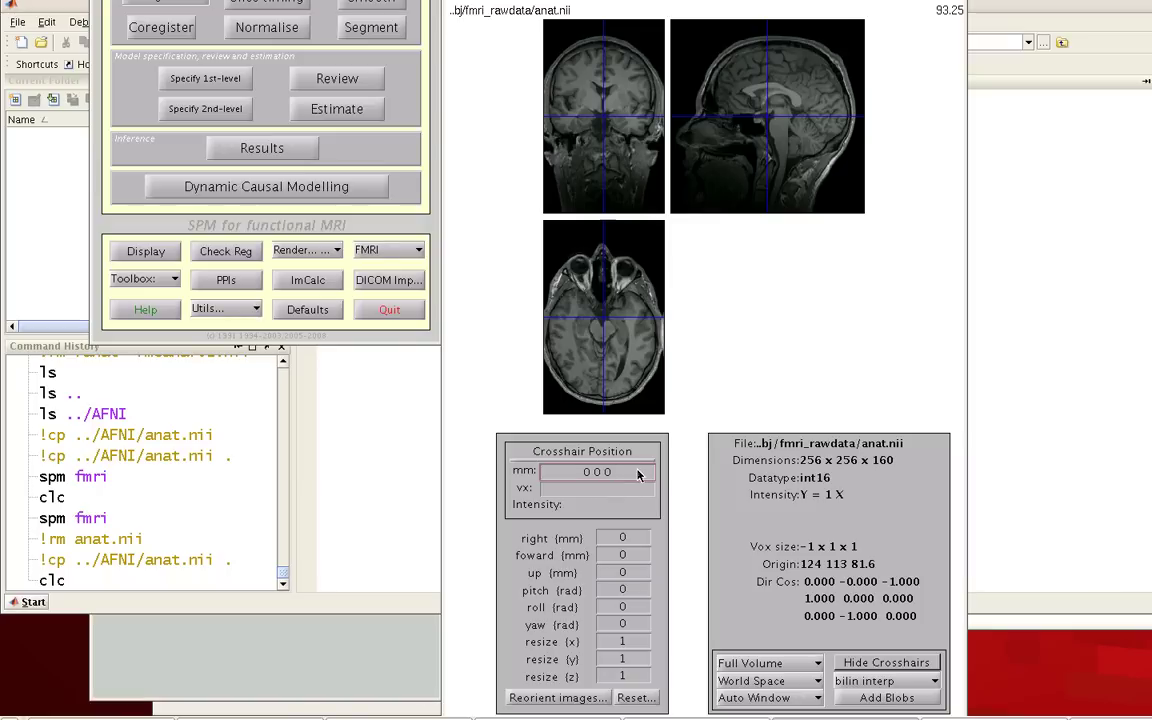